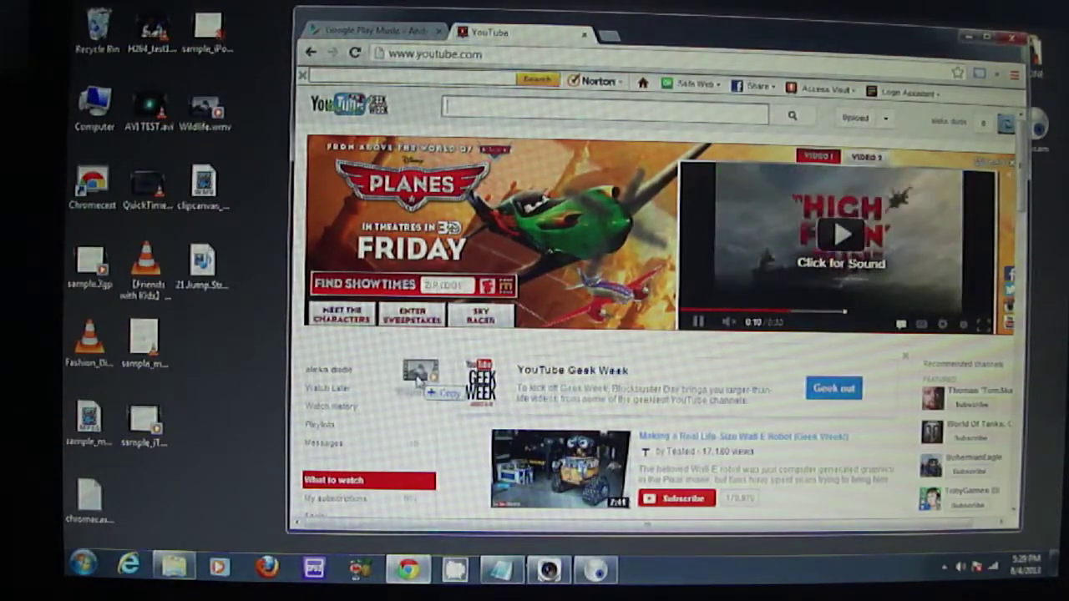
Drop the desktop video Wildlife.wmv onto the second Chrome tab.
left_click_drag(420, 383, 420, 383)
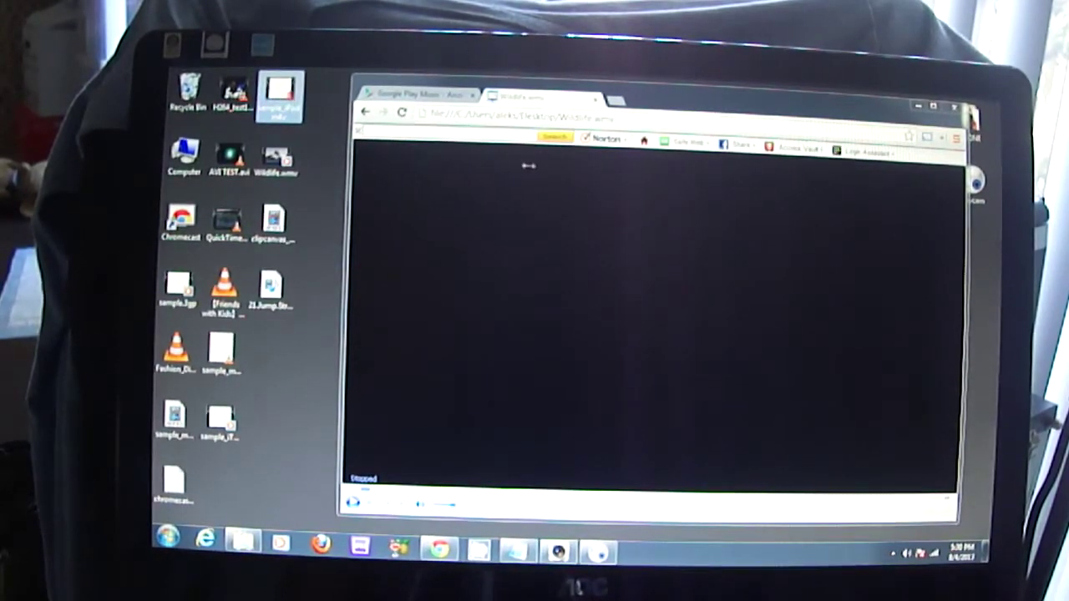
Bring up the Cast extension's options for casting this tab.
left_click(922, 140)
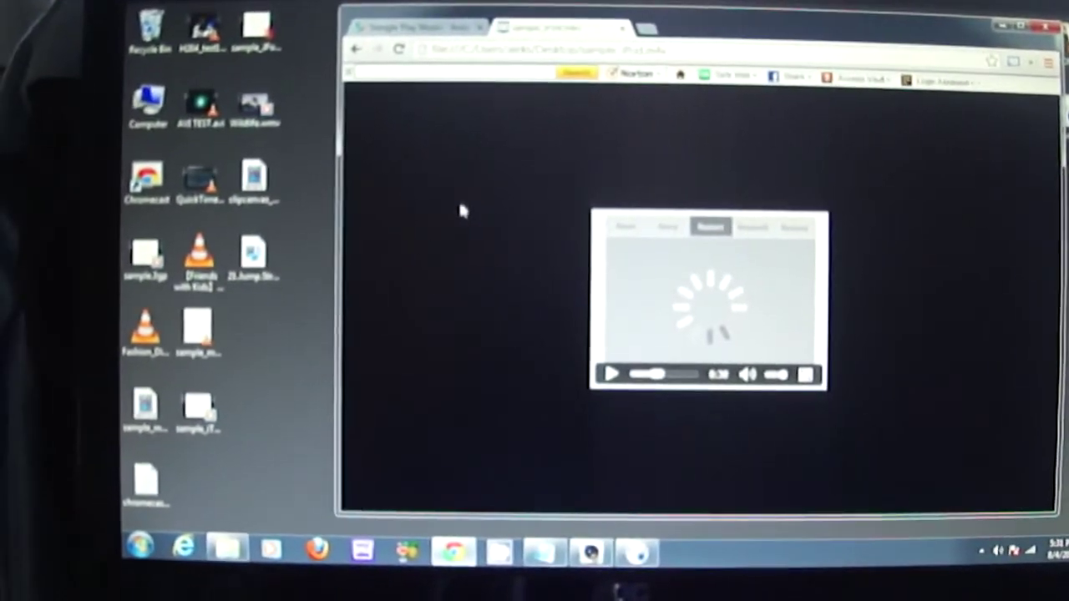
Drag sample_iTunes.mov from the desktop into the second Chrome tab.
left_click(203, 255)
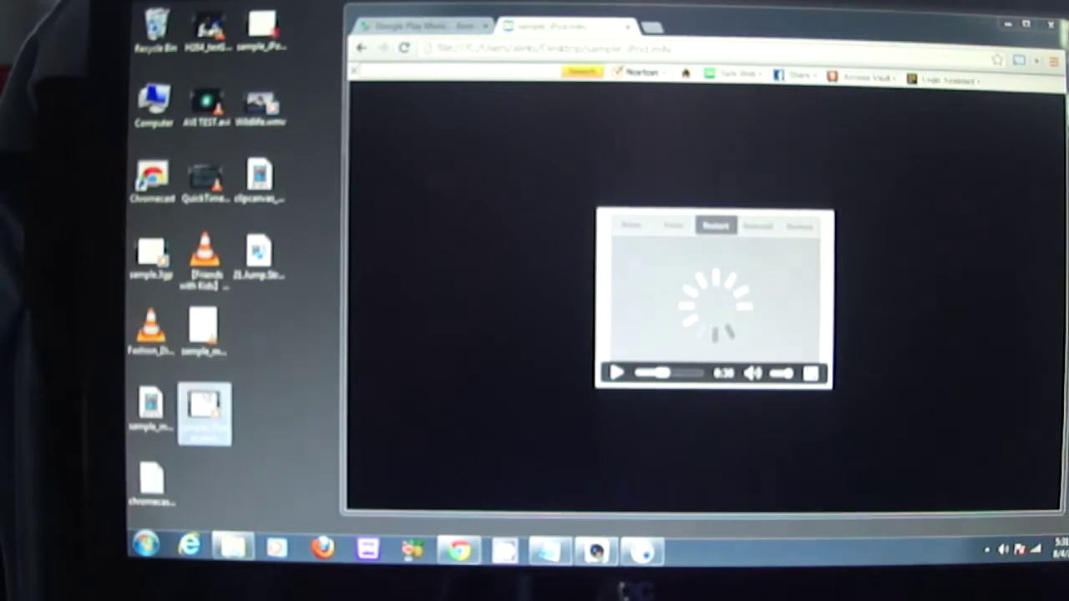
left_click_drag(205, 409, 539, 125)
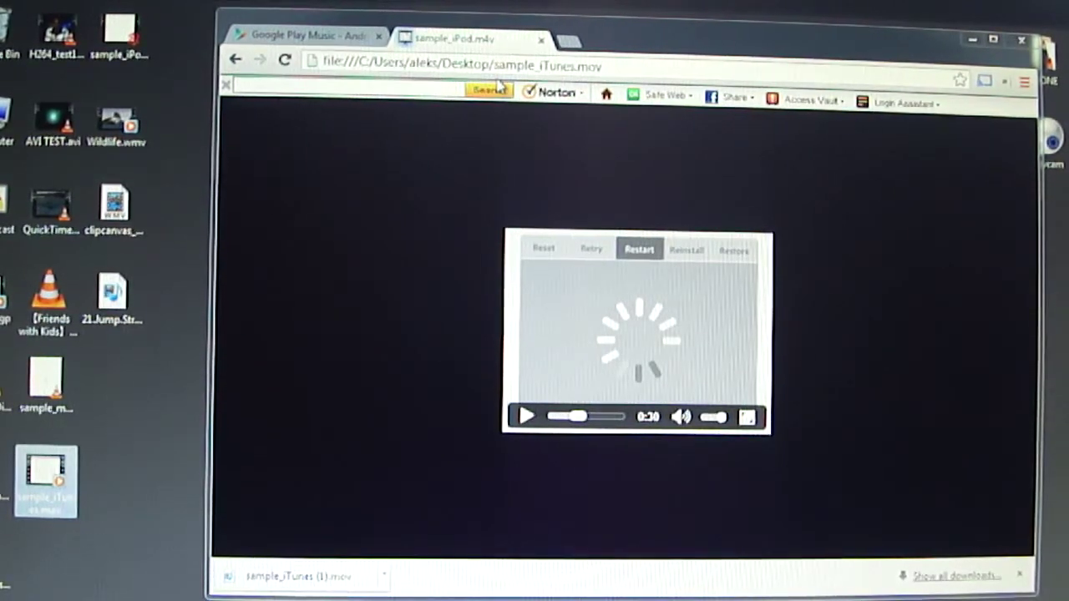
Load the file:///C:/ drive listing and open its Downloads folder link.
left_click(539, 65)
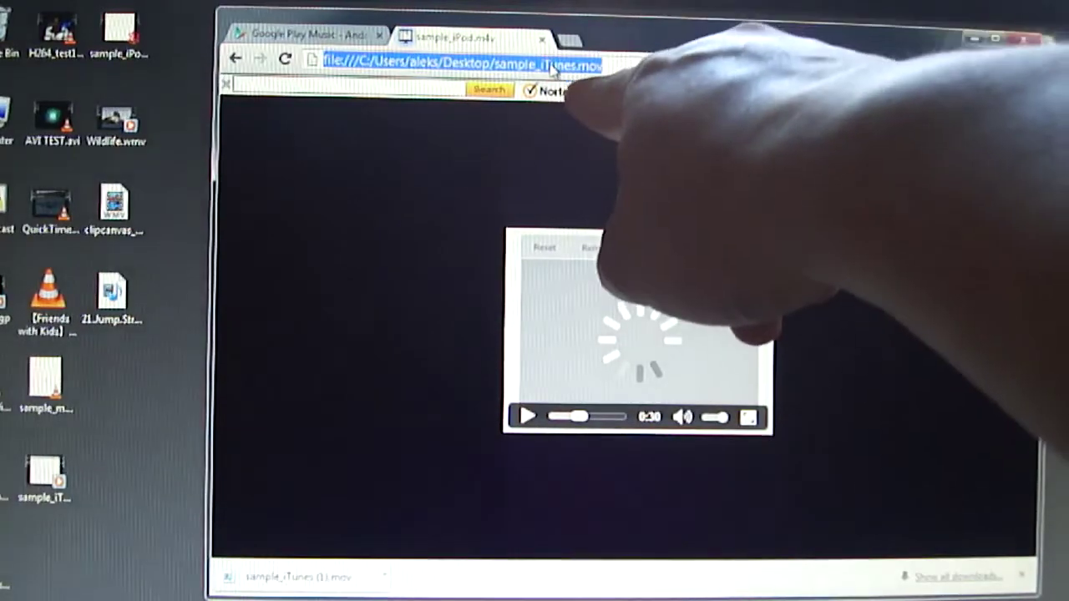
type("file:///C:/")
key("Return")
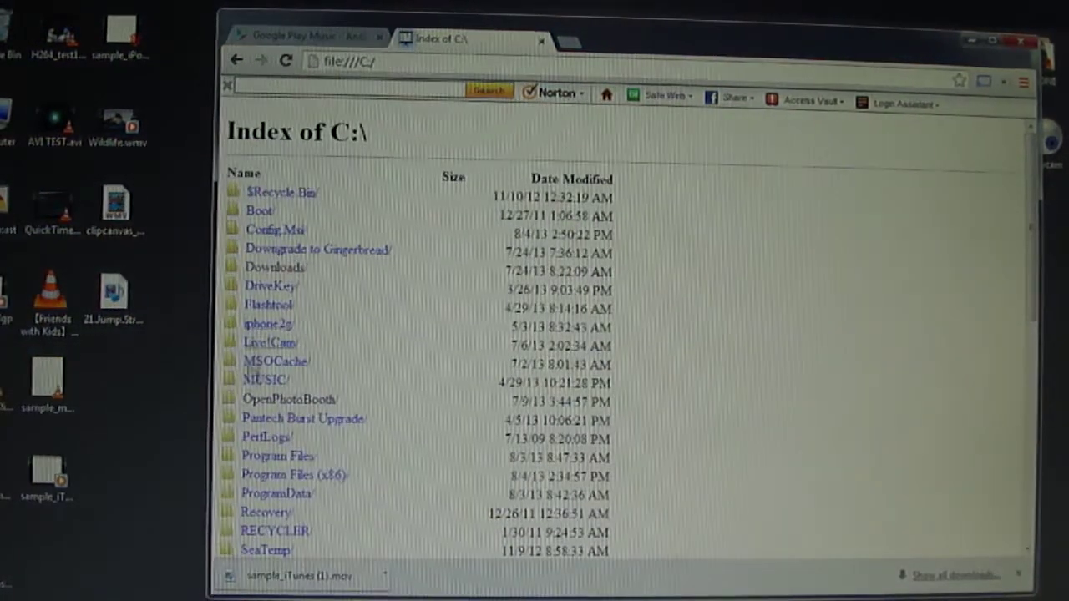
left_click(273, 269)
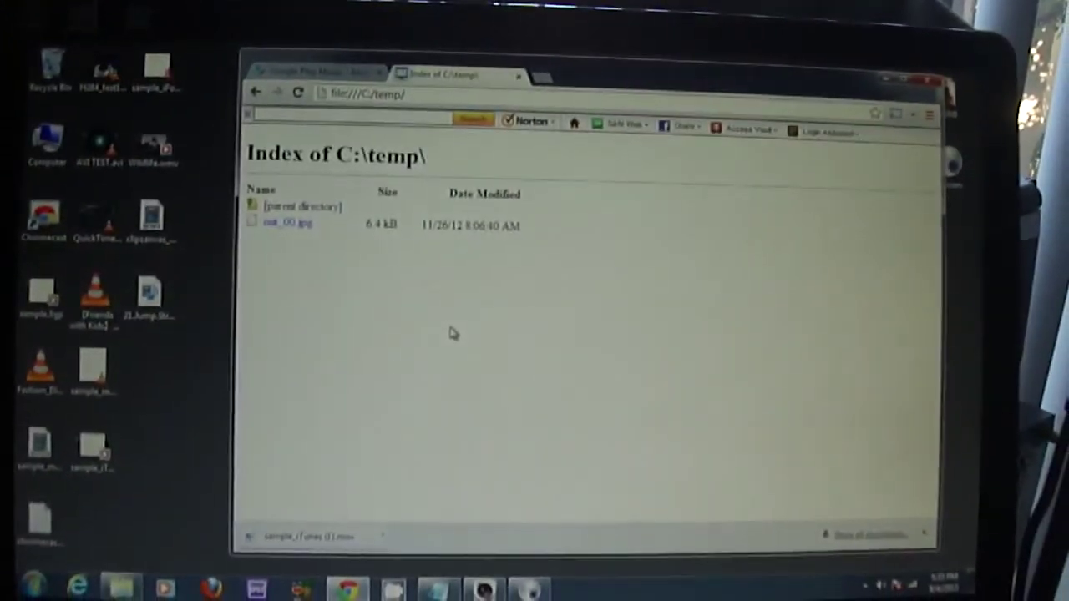
Open the desktop file AVI TEST.avi in the tab through the Ctrl+O dialog.
key("ctrl+o")
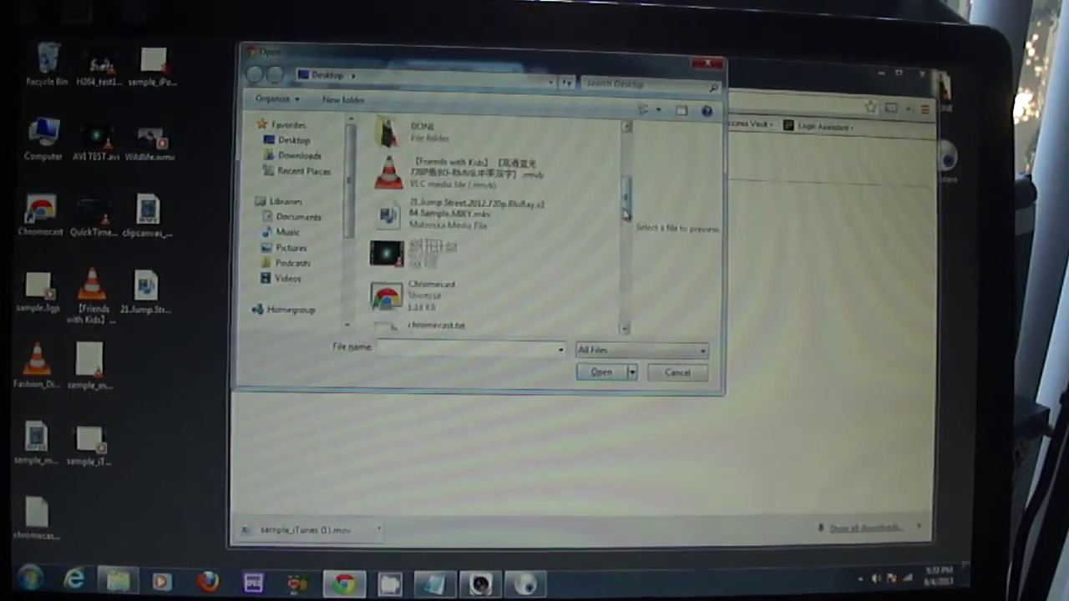
left_click_drag(628, 213, 626, 249)
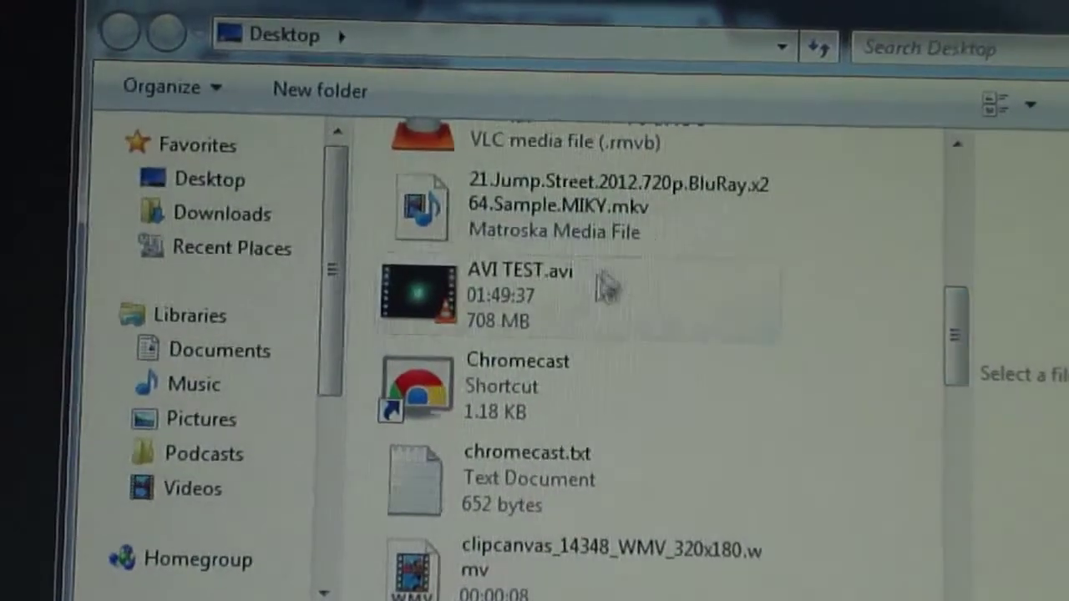
left_click(555, 305)
double_click(558, 309)
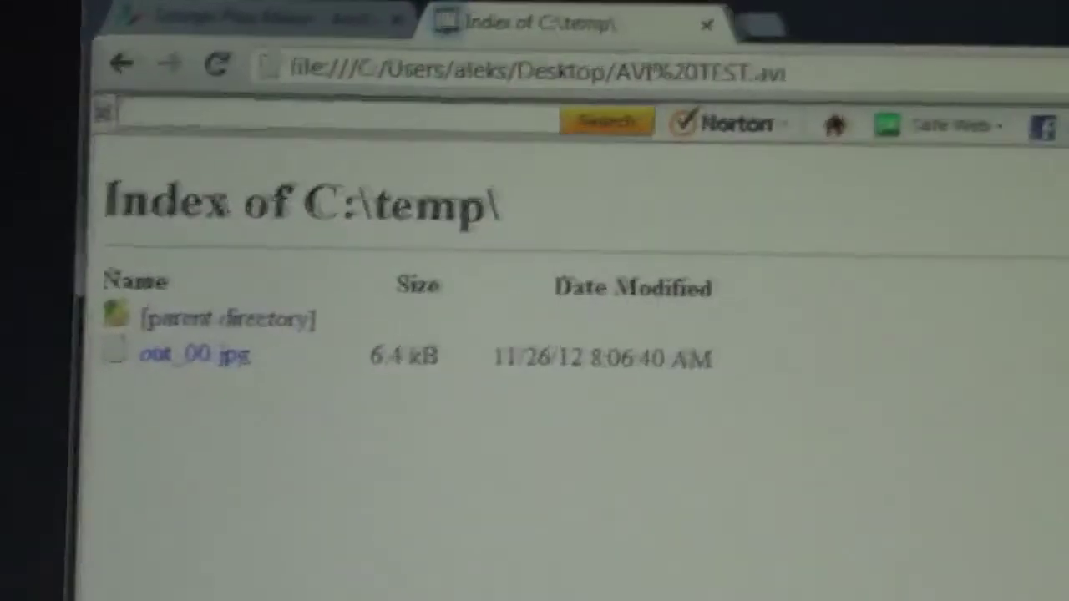